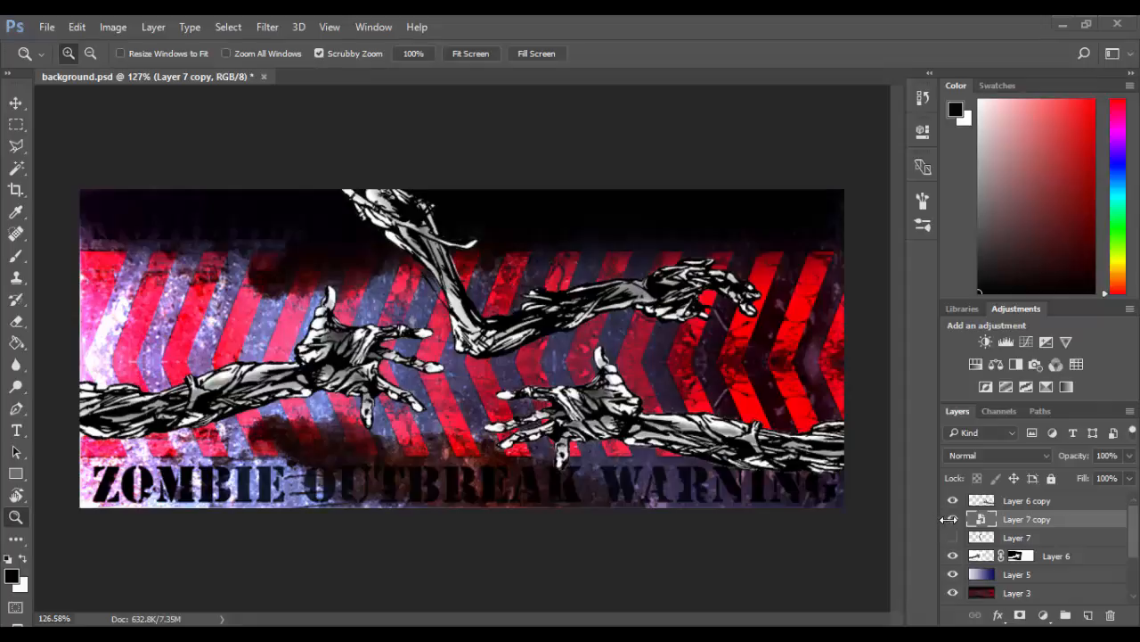
Duplicate the Layer 7 copy arm layer within background.psd, keeping the suggested layer name
click(954, 521)
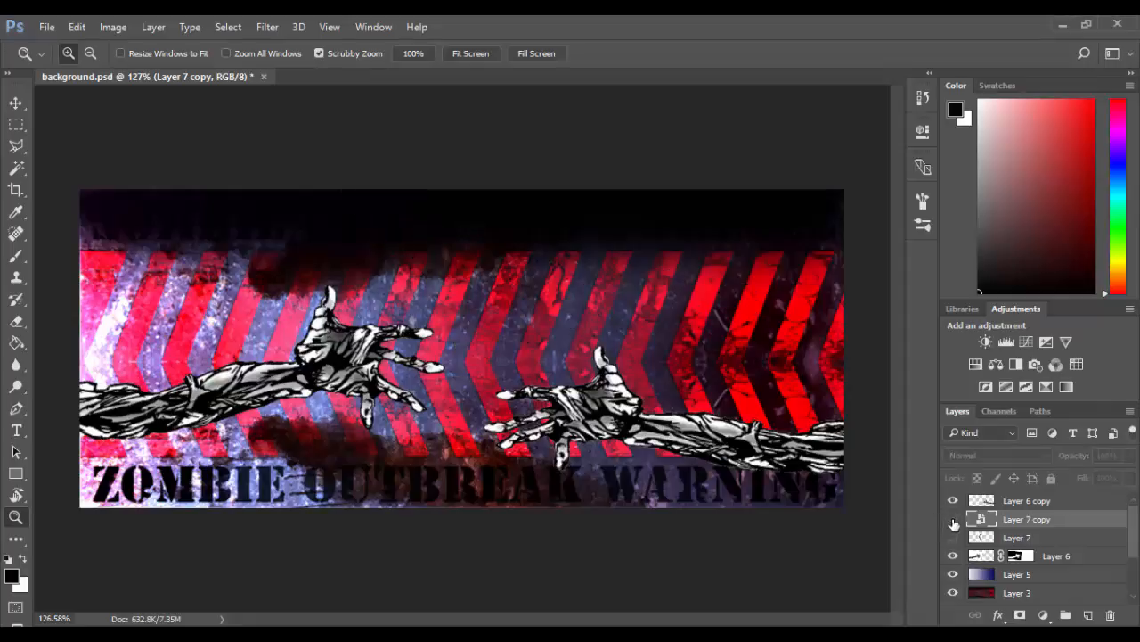
click(953, 520)
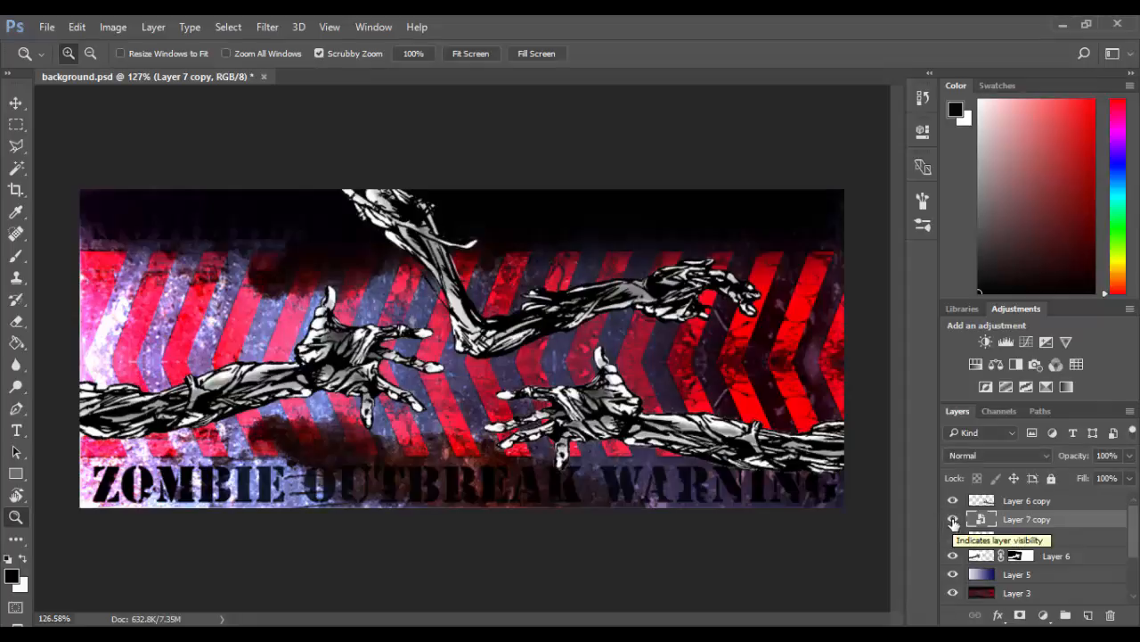
right_click(1087, 521)
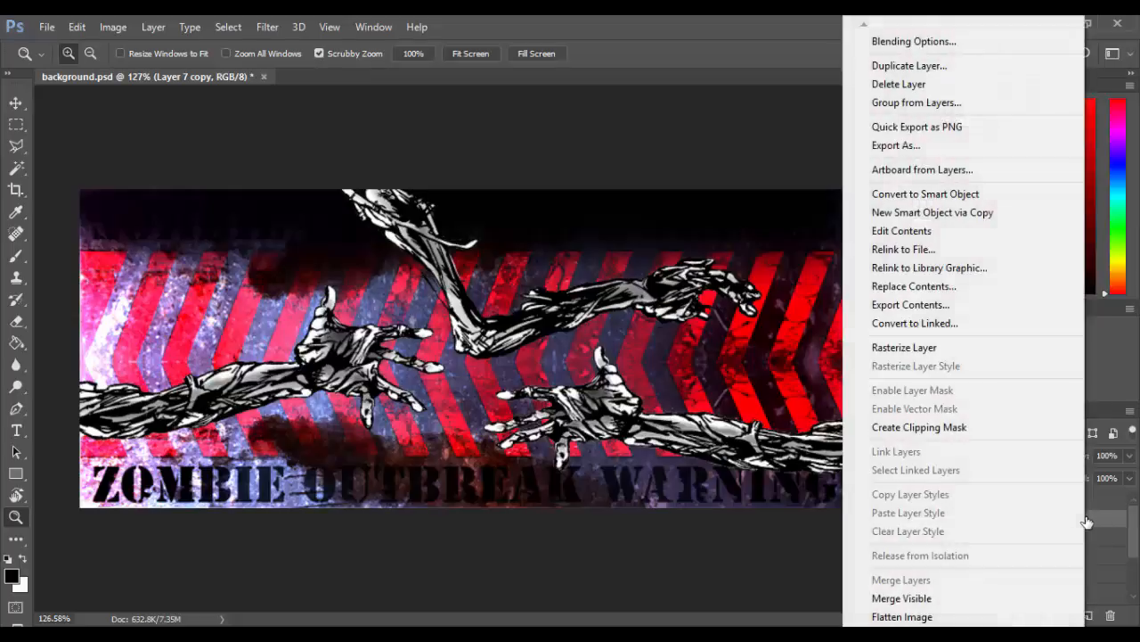
click(902, 68)
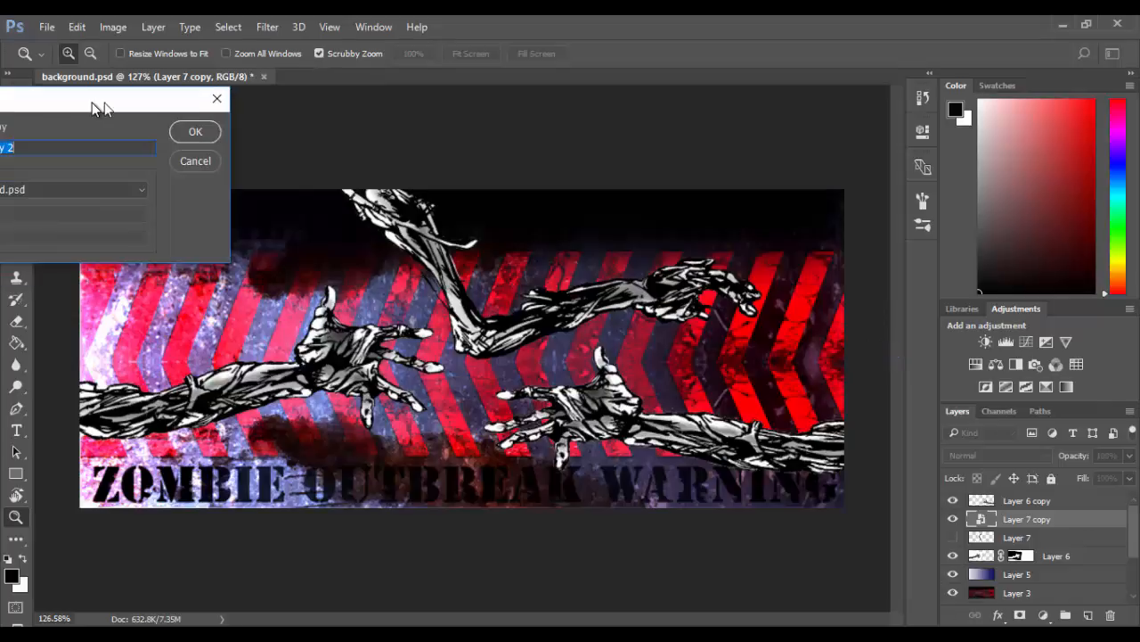
drag(96, 107, 586, 114)
click(682, 143)
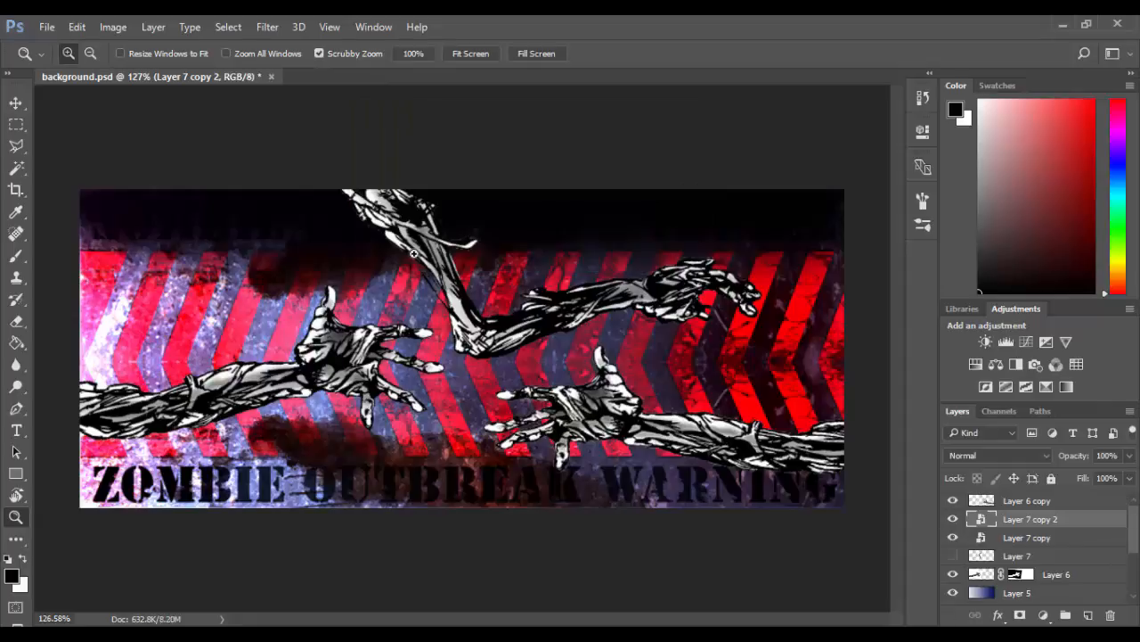
Move the Layer 7 copy arm to the left side of the banner, apart from the duplicate arm in the centre
click(16, 102)
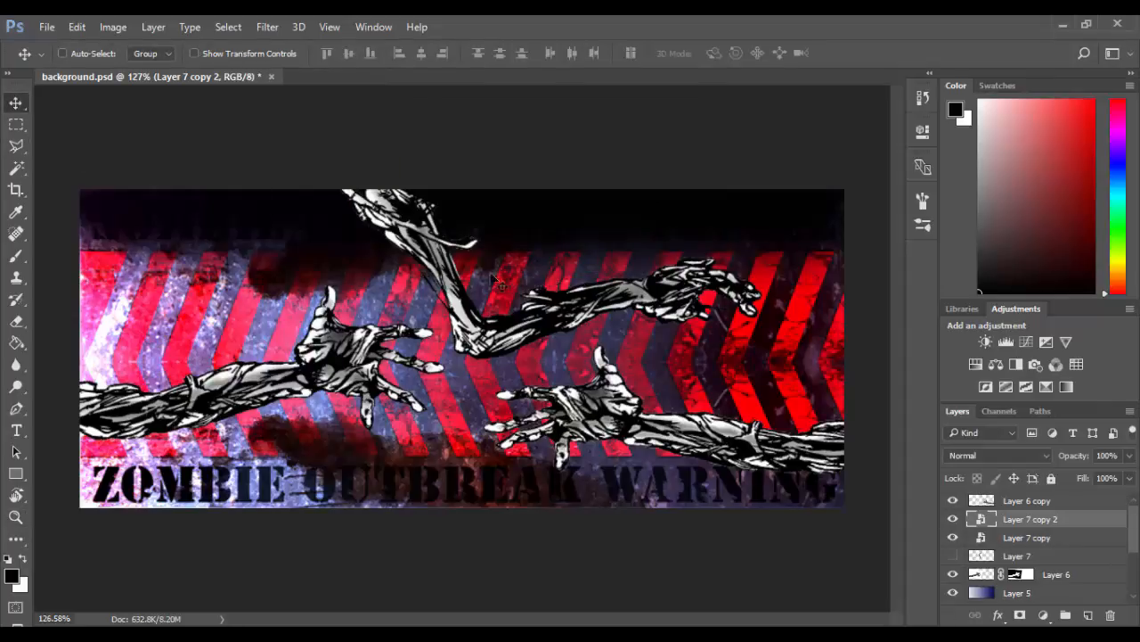
drag(477, 262, 171, 267)
click(1074, 539)
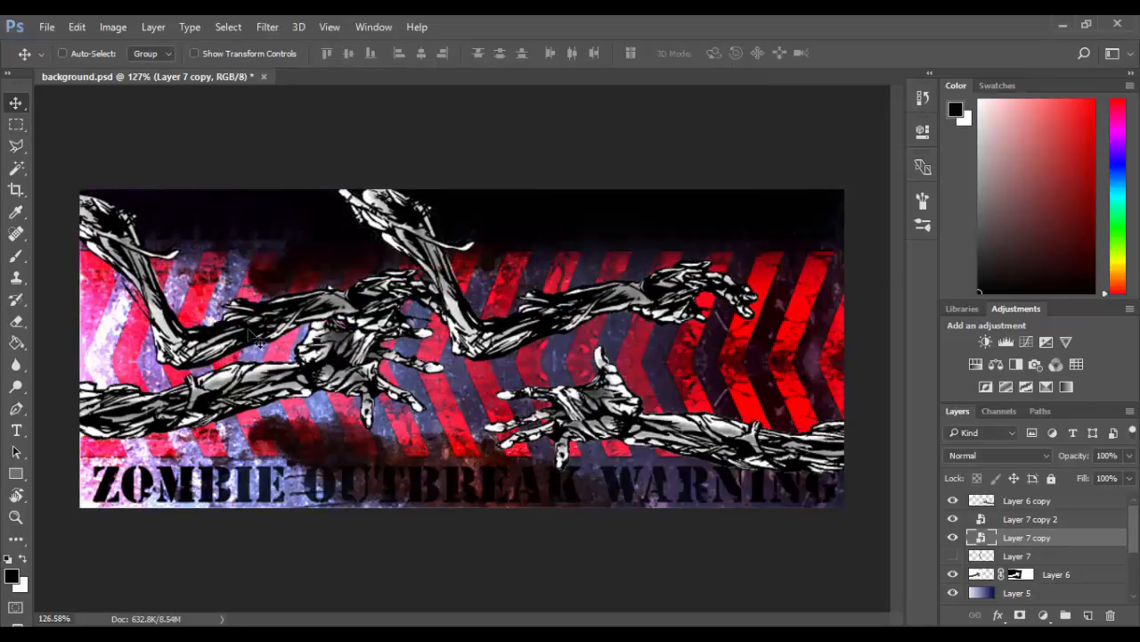
Flip the arm on Layer 7 copy horizontally with Free Transform
key(ctrl)
key(ctrl+t)
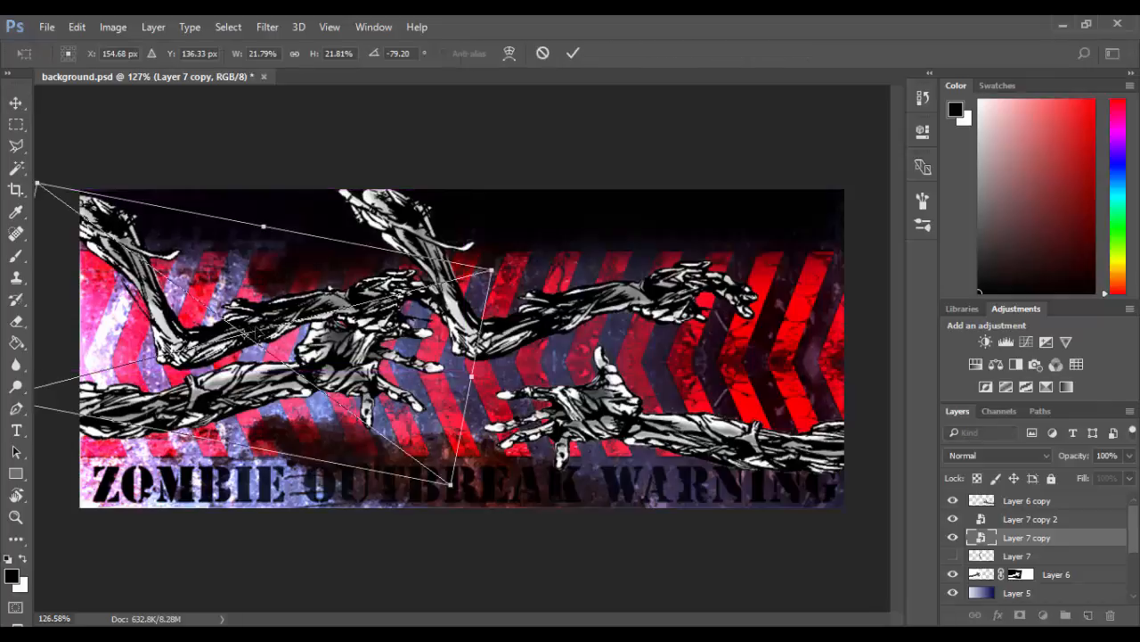
right_click(269, 314)
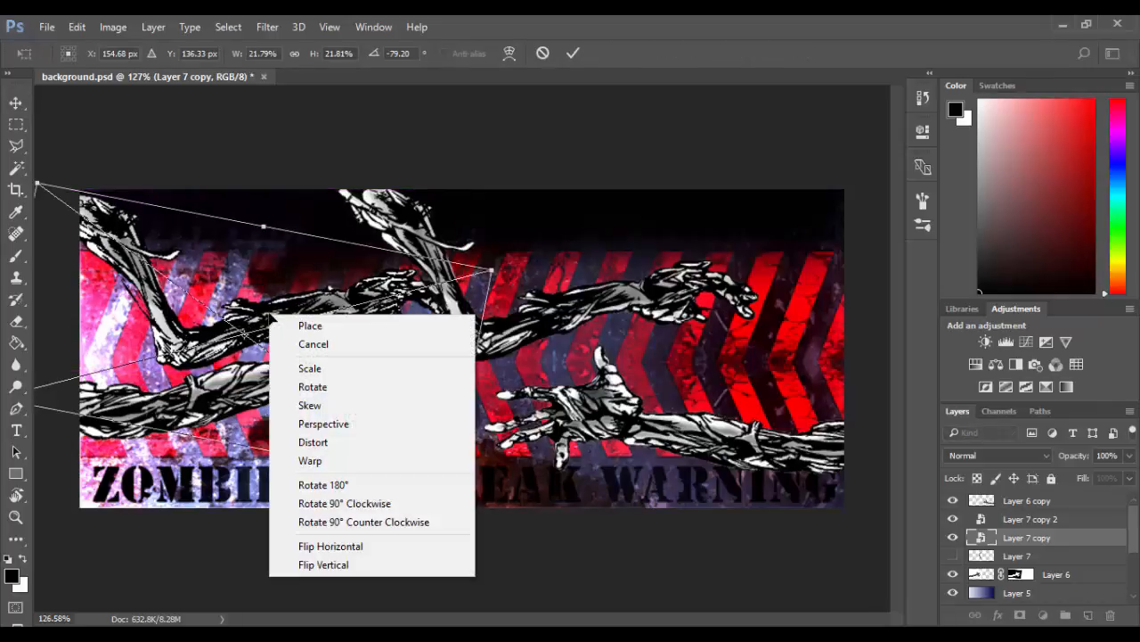
click(353, 546)
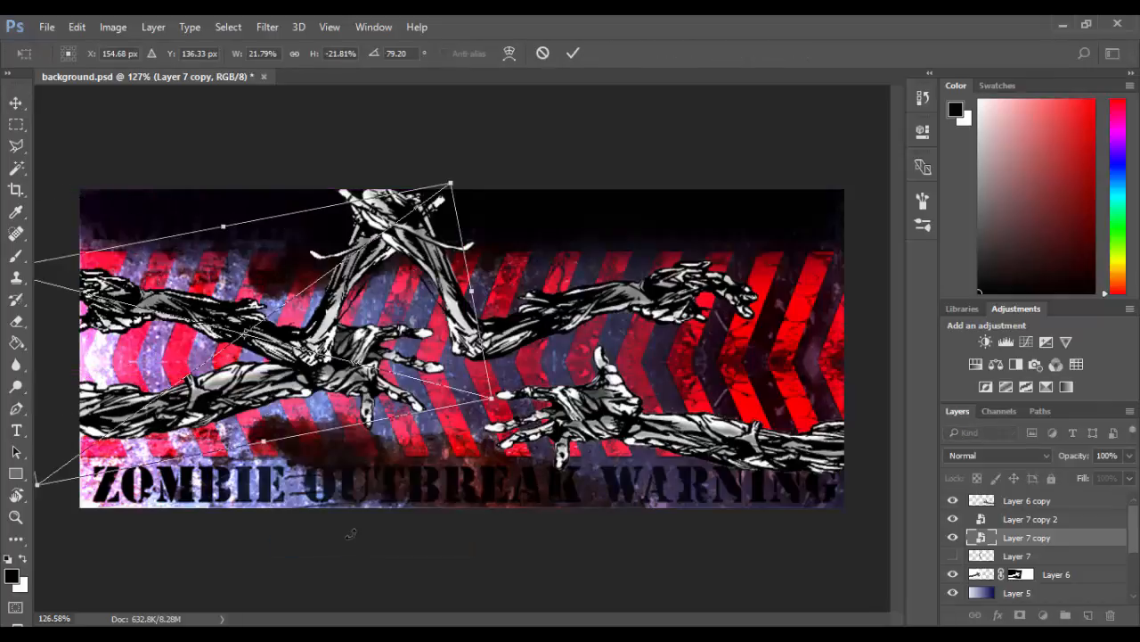
Rotate the flipped arm to about 29.85° and scale it to about 15.7% so it reaches down from the banner's upper edge
drag(480, 176, 259, 143)
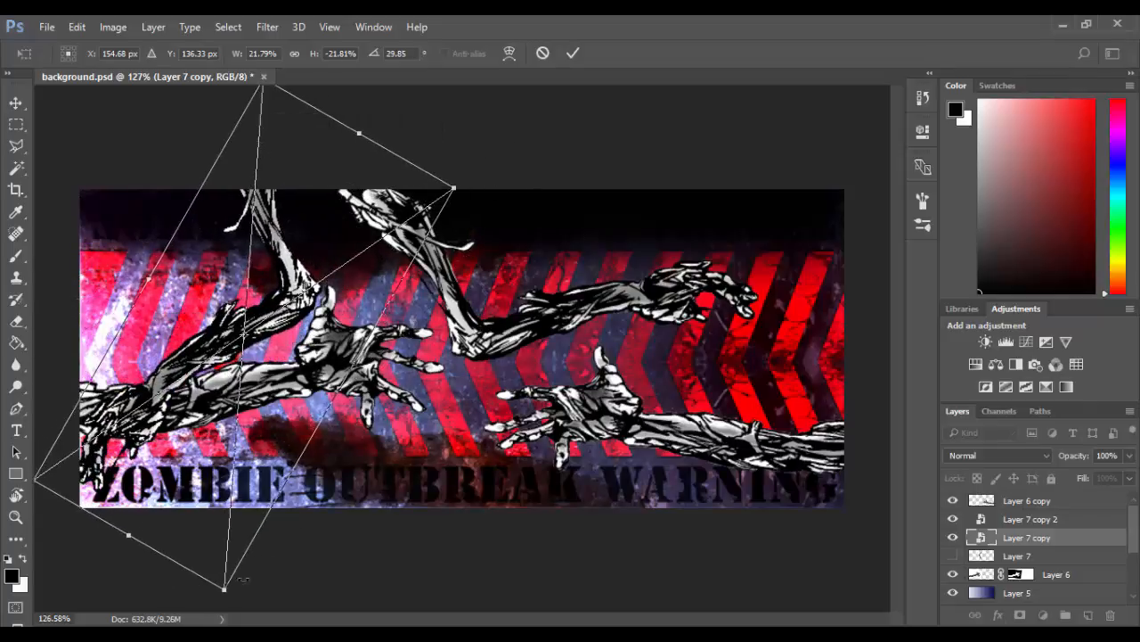
drag(224, 584, 199, 442)
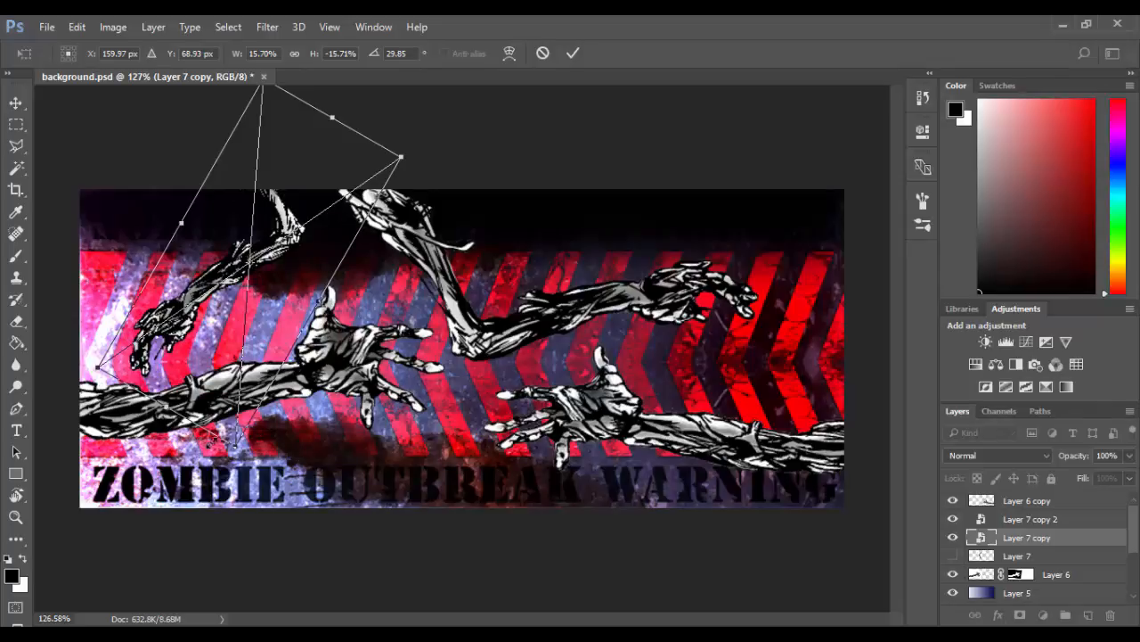
key(Return)
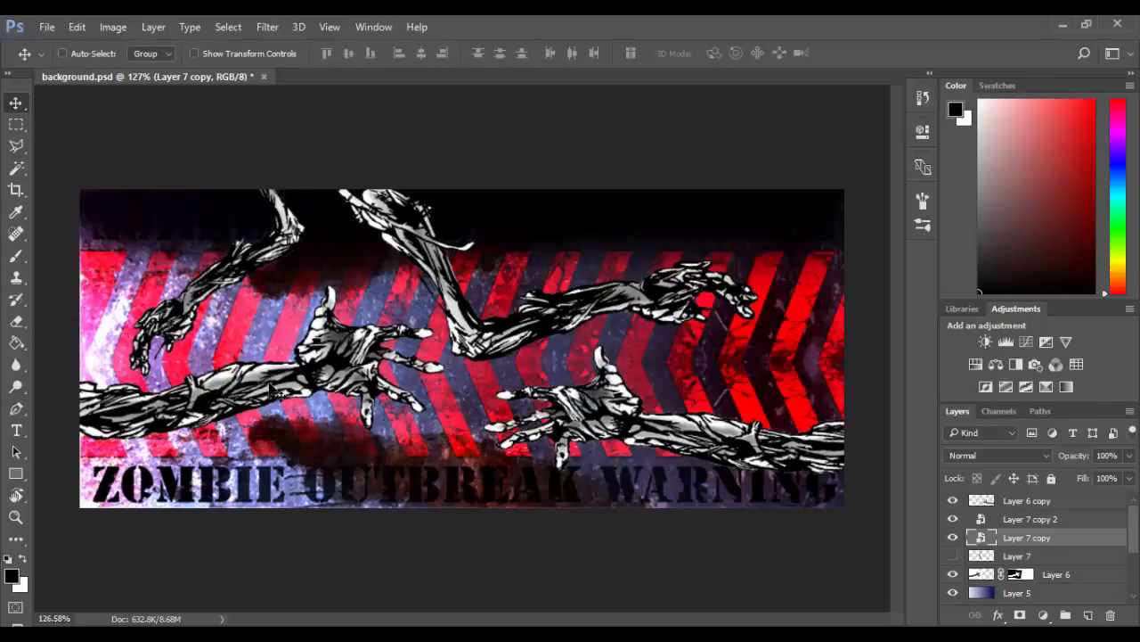
Apply a Gaussian Blur with a 0.4 pixel radius to the small arm on Layer 7 copy
click(279, 28)
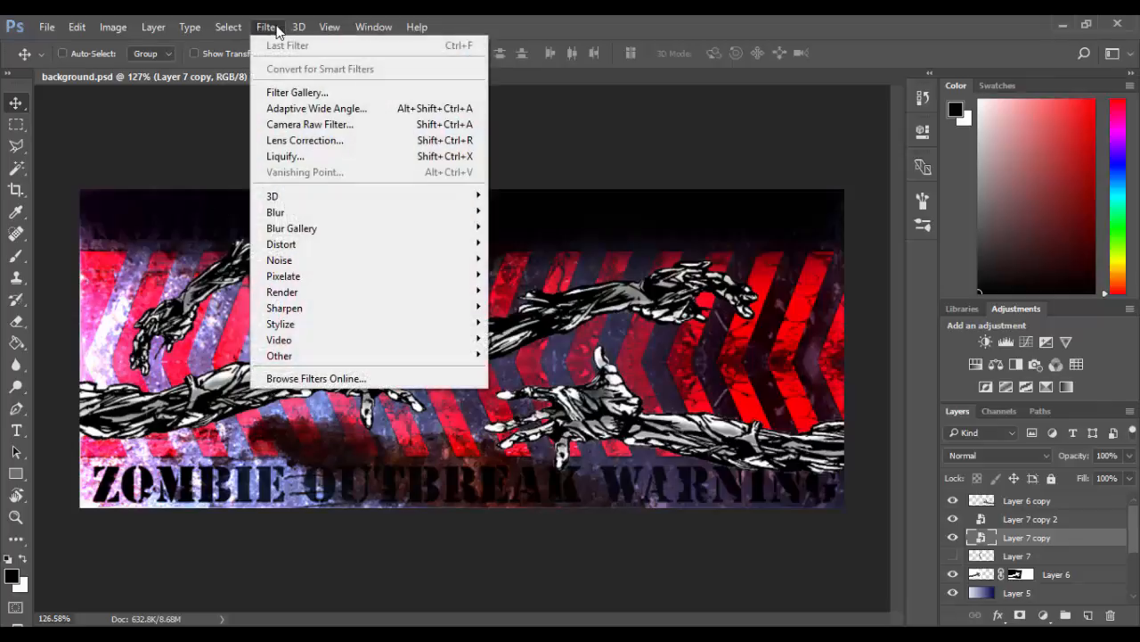
mouse_move(274, 214)
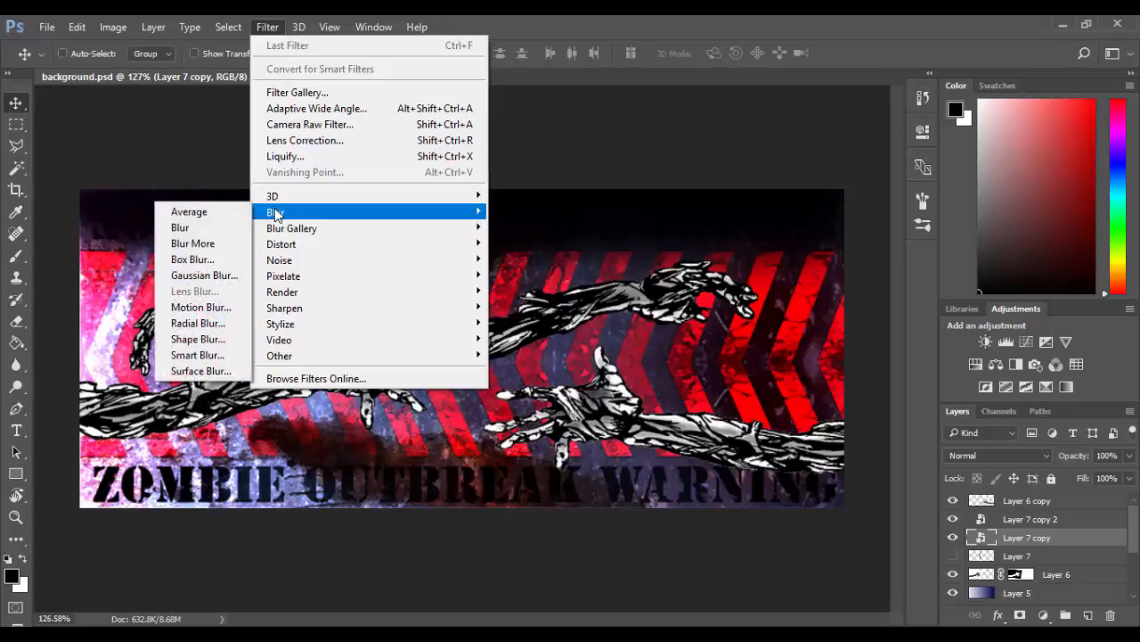
click(205, 276)
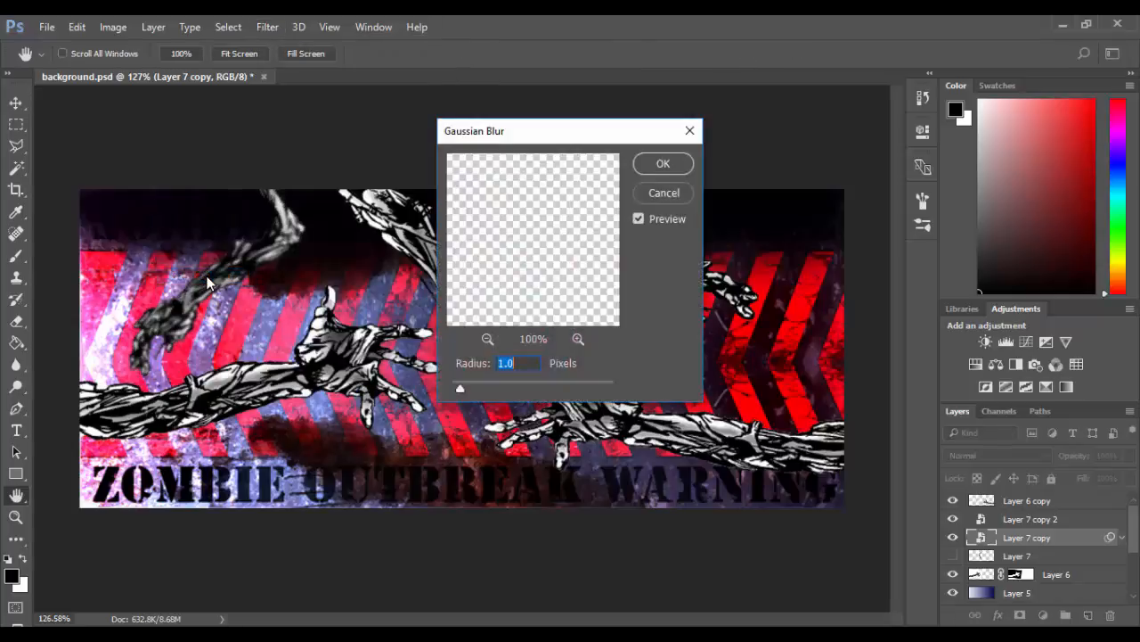
click(460, 389)
click(456, 388)
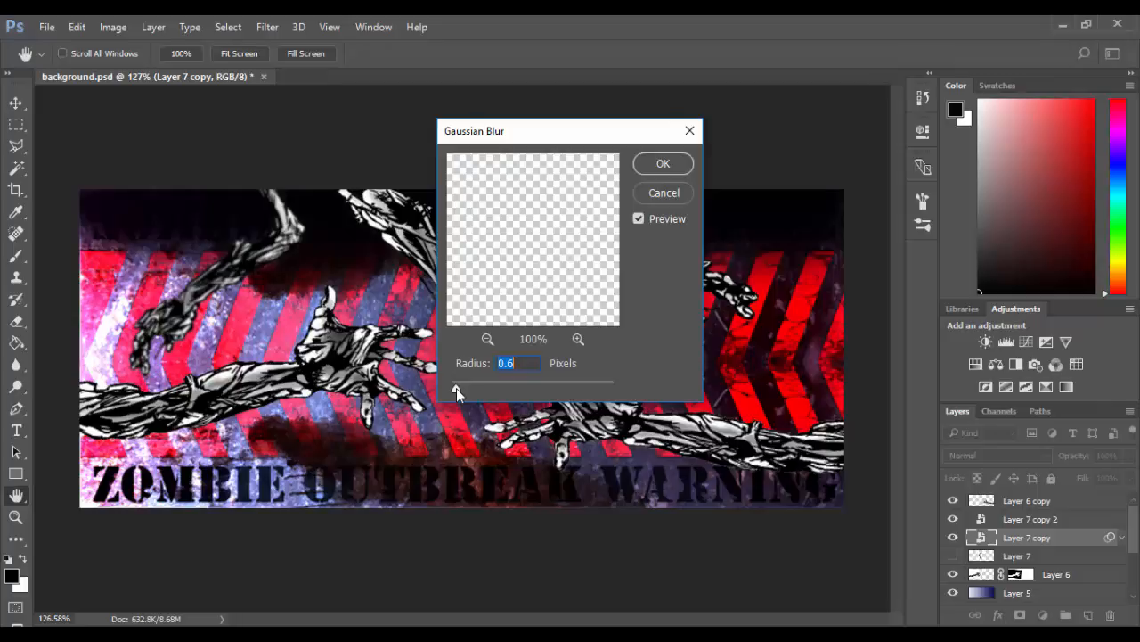
drag(456, 387, 454, 388)
click(455, 387)
click(655, 169)
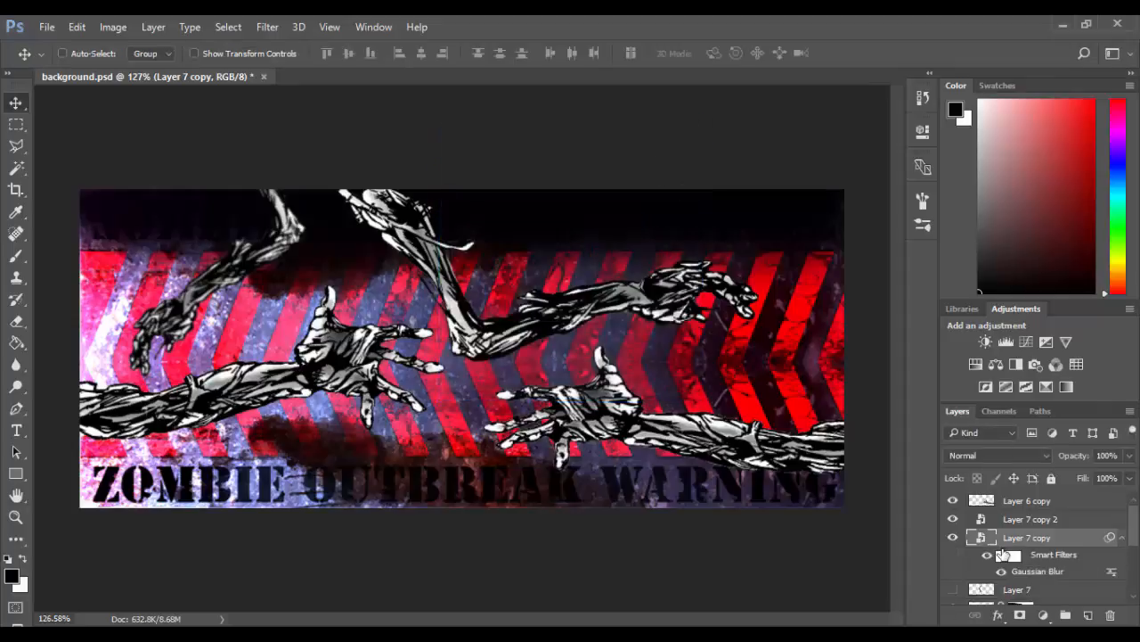
Reopen the Gaussian Blur smart filter on Layer 7 copy to review its editable settings
click(1014, 556)
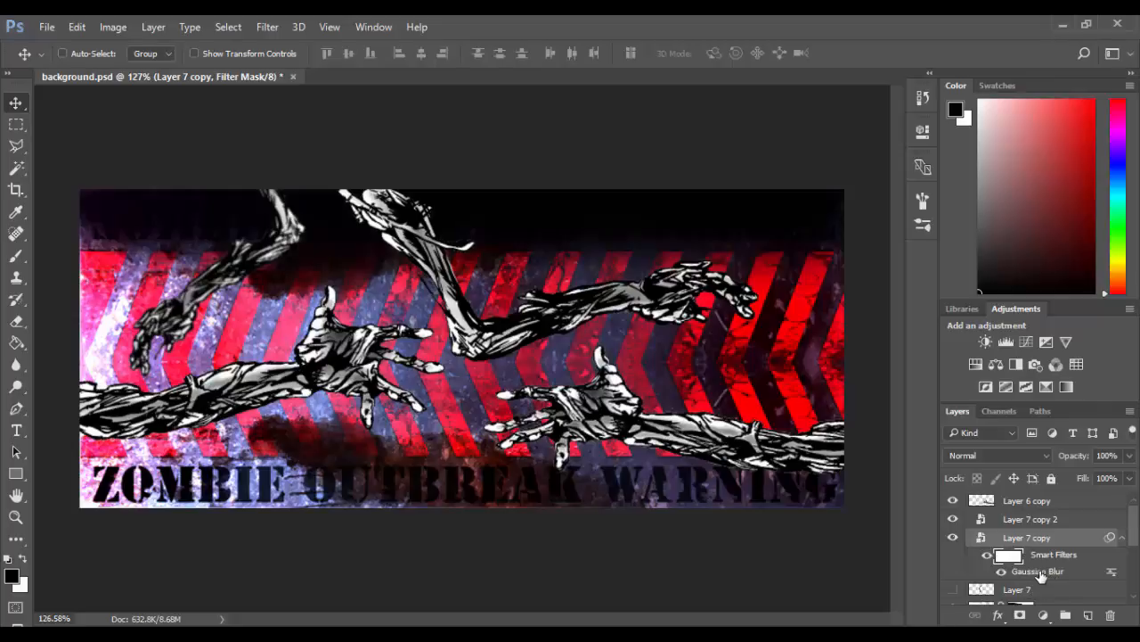
double_click(1038, 572)
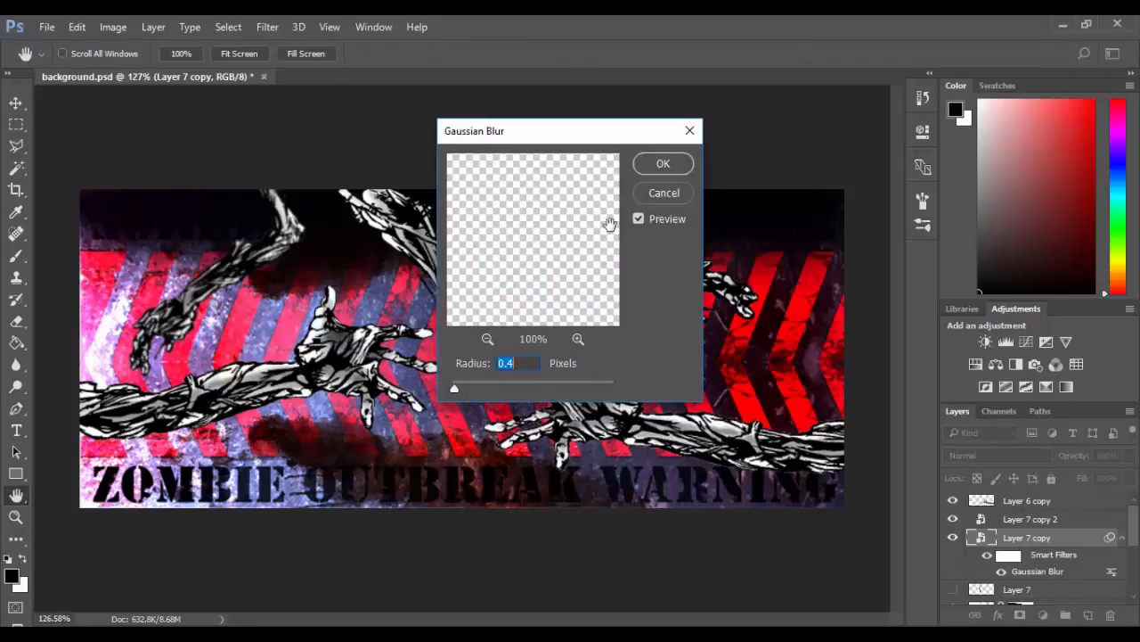
click(662, 163)
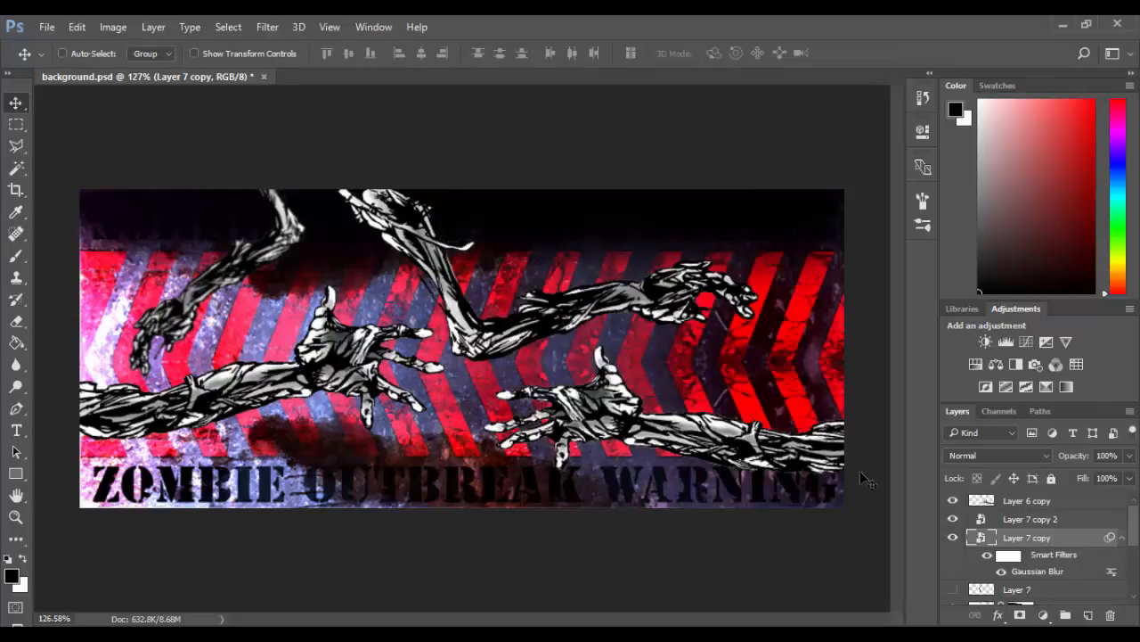
Apply a Motion Blur with an angle of 0° and a distance of 9 pixels to the arm on Layer 7 copy 2
click(1032, 523)
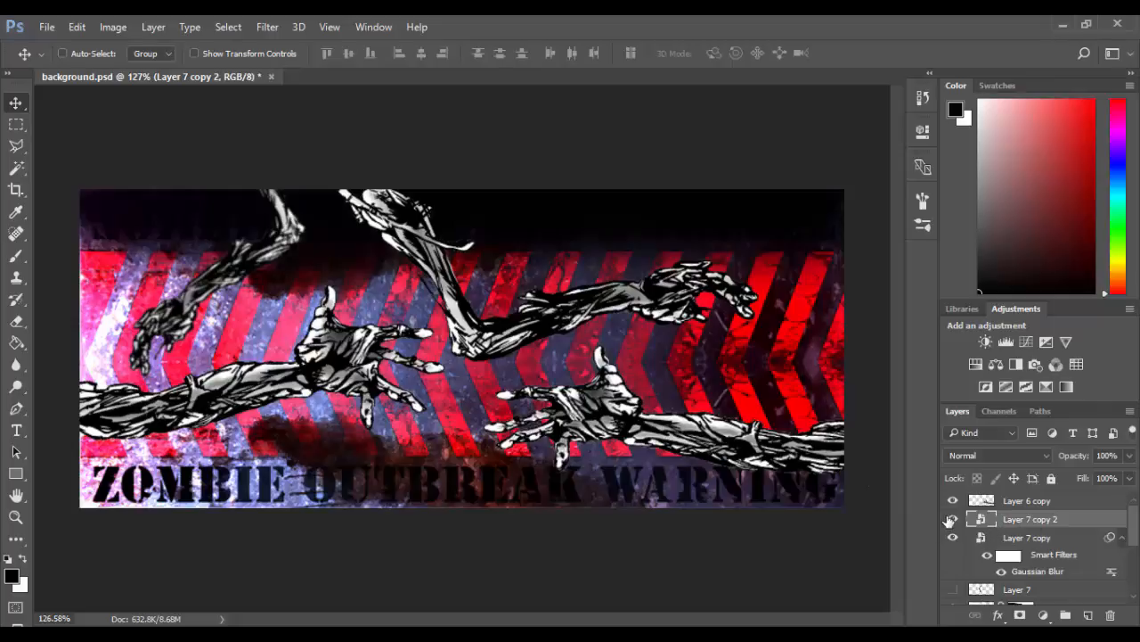
click(952, 519)
click(952, 519)
click(267, 27)
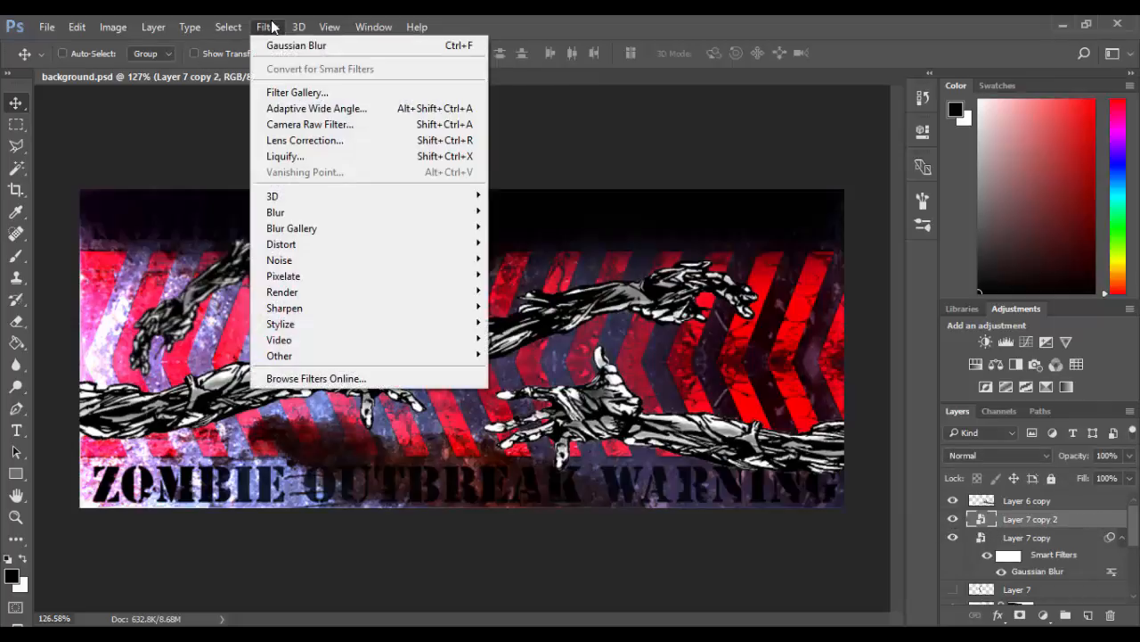
mouse_move(274, 214)
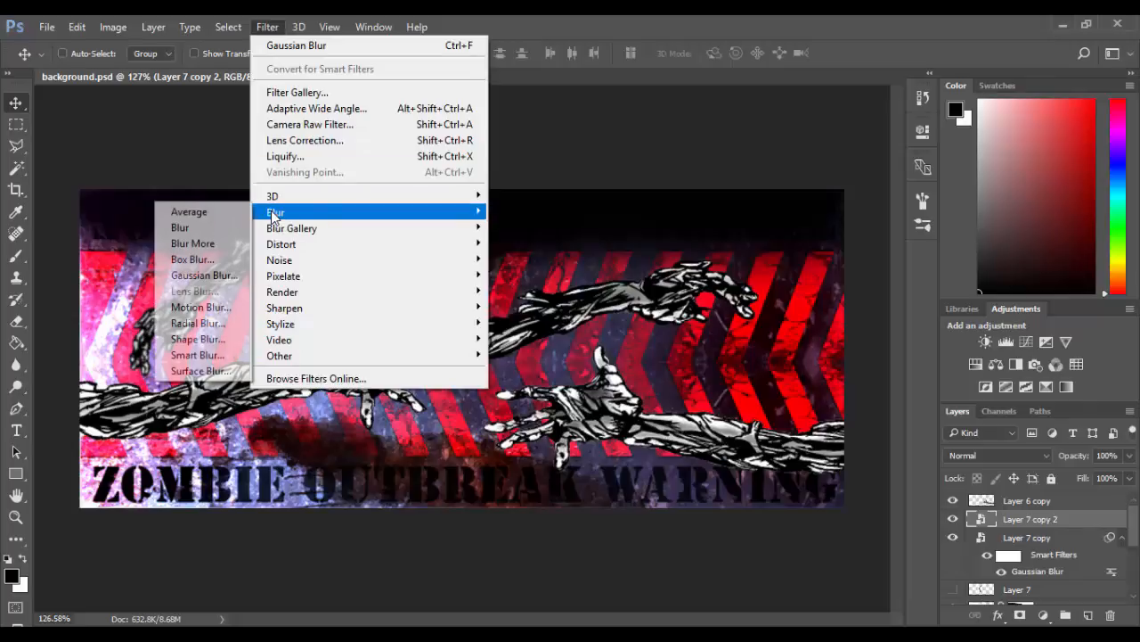
click(203, 307)
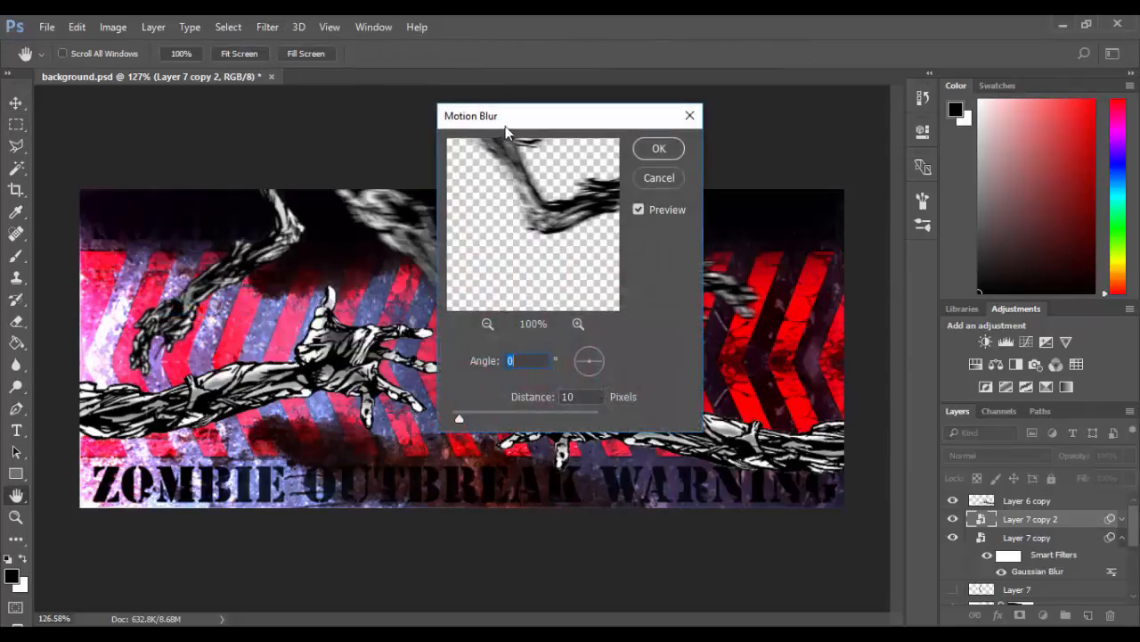
drag(505, 124, 802, 215)
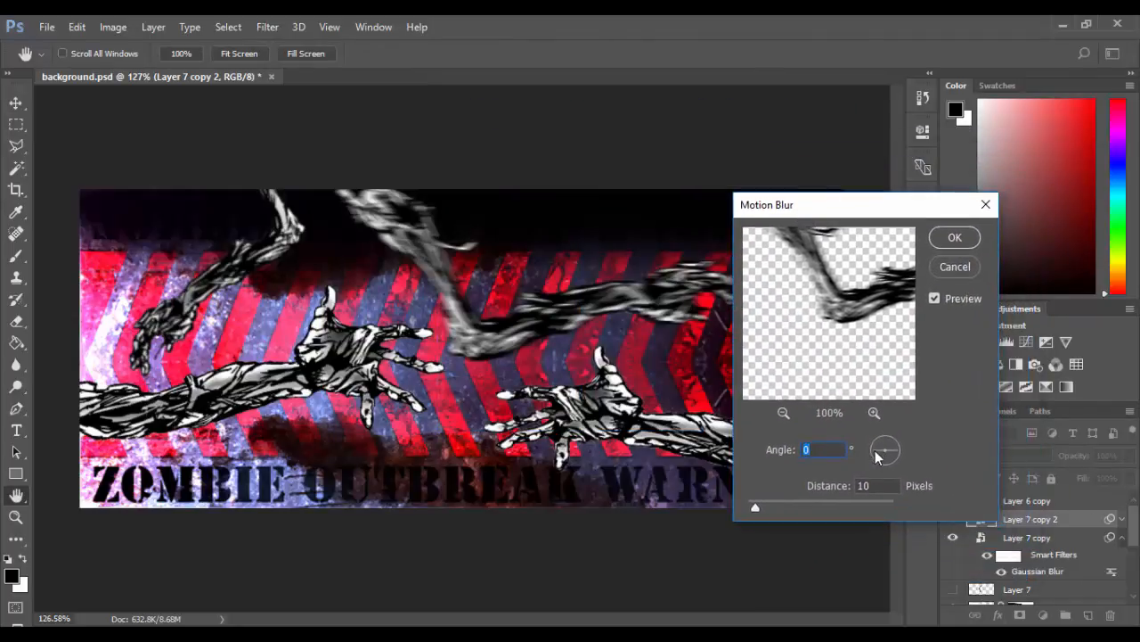
drag(877, 456, 877, 462)
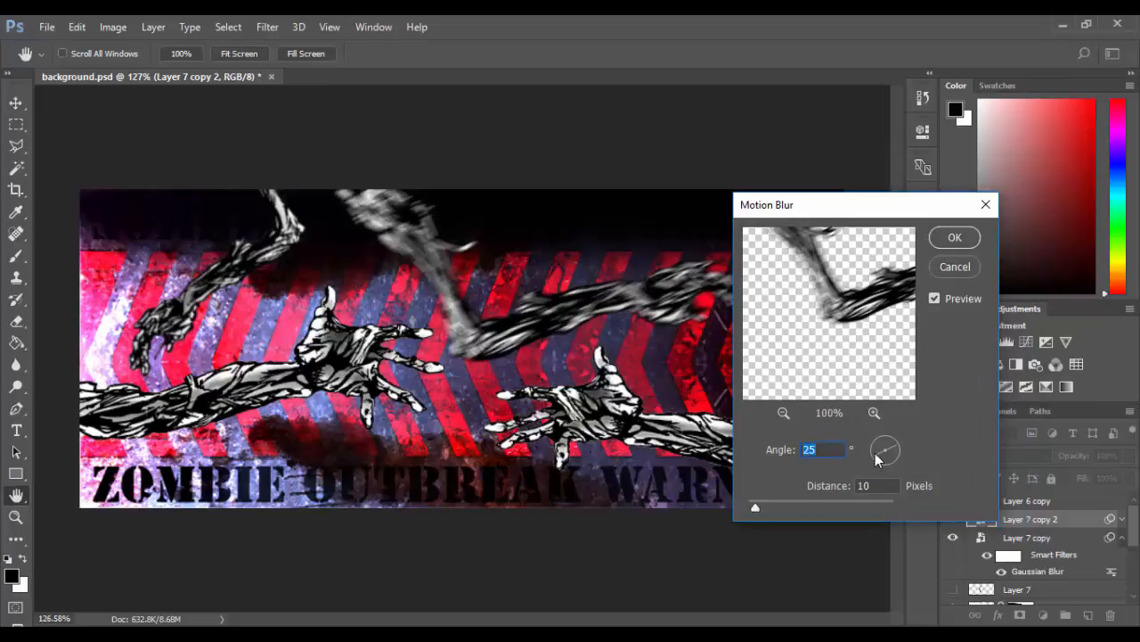
text(0)
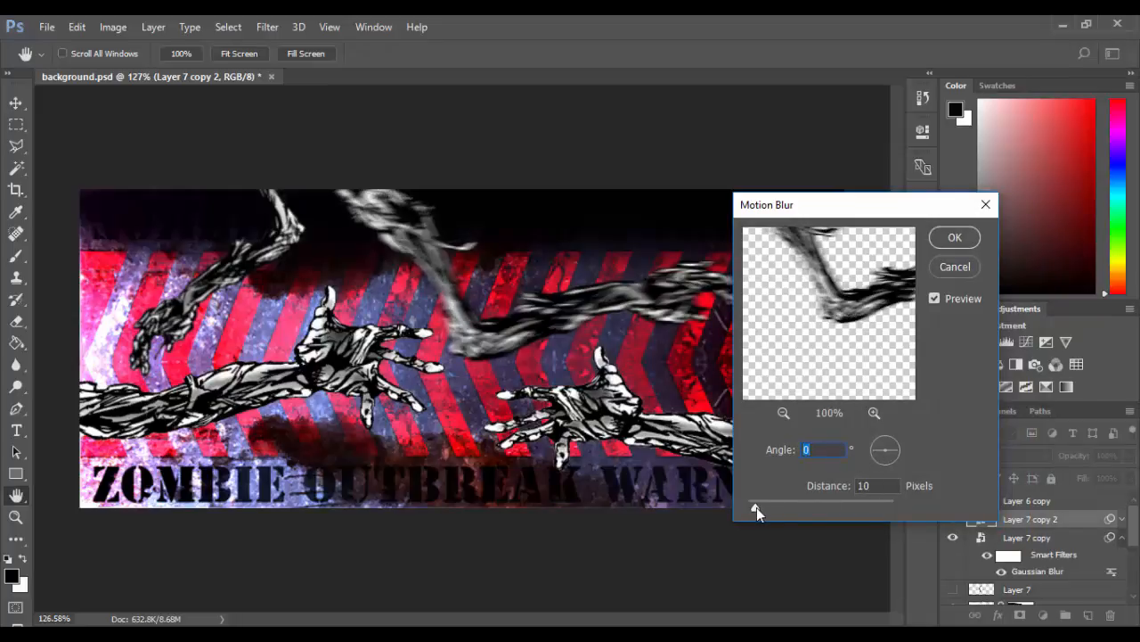
drag(756, 507, 763, 509)
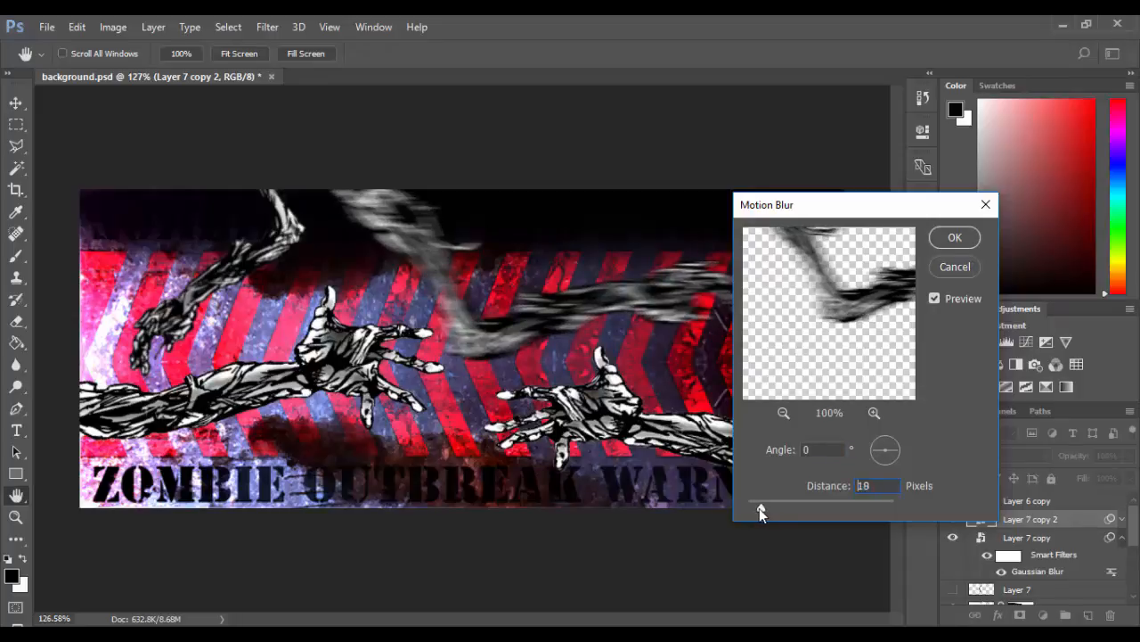
drag(759, 508, 752, 511)
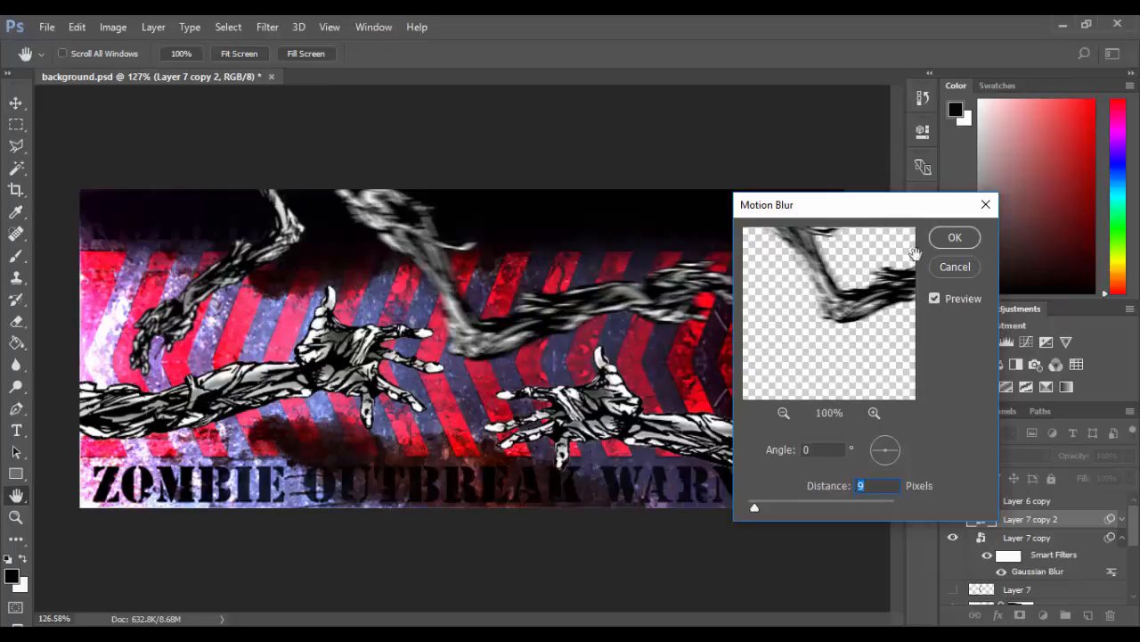
click(954, 238)
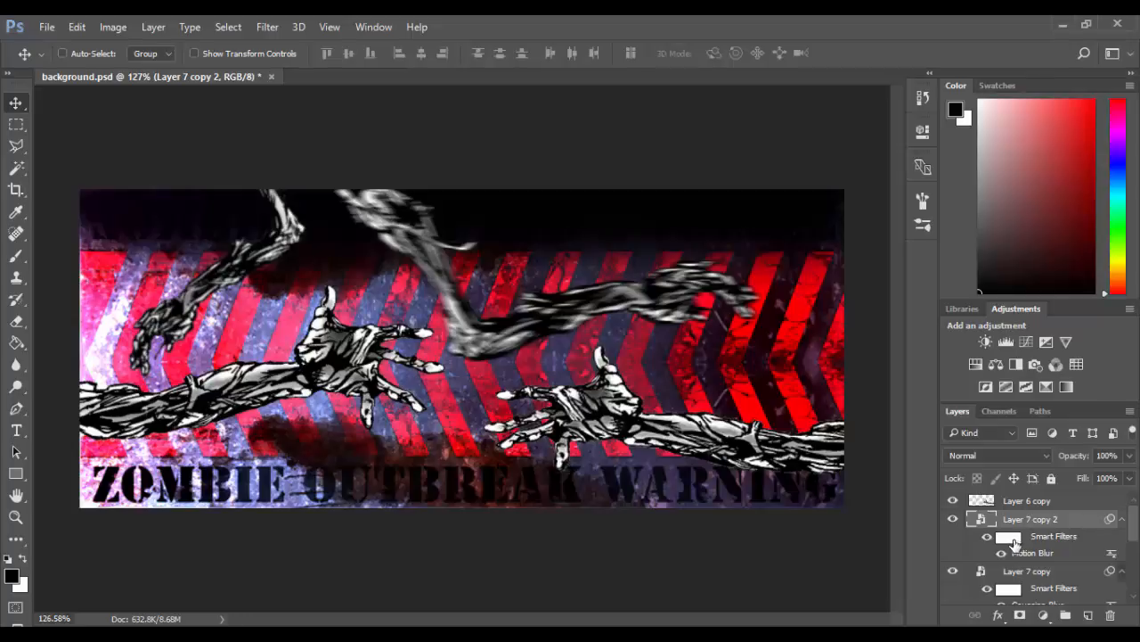
Target the smart filter mask of Layer 7 copy 2 and choose a soft round brush at 45 px for painting on it
click(1011, 539)
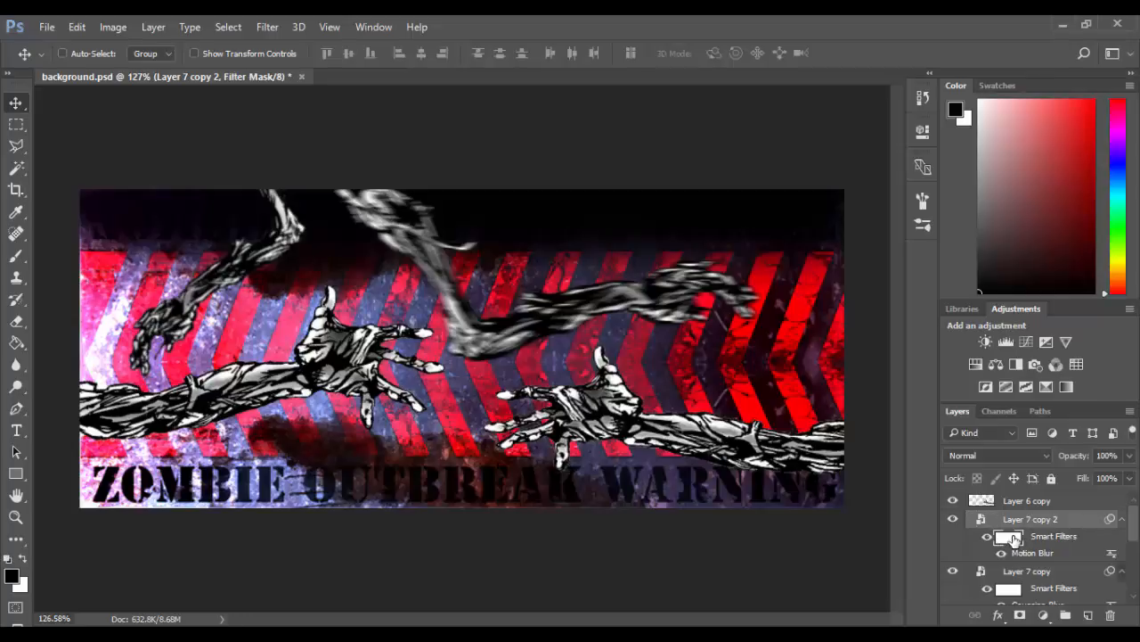
key(b)
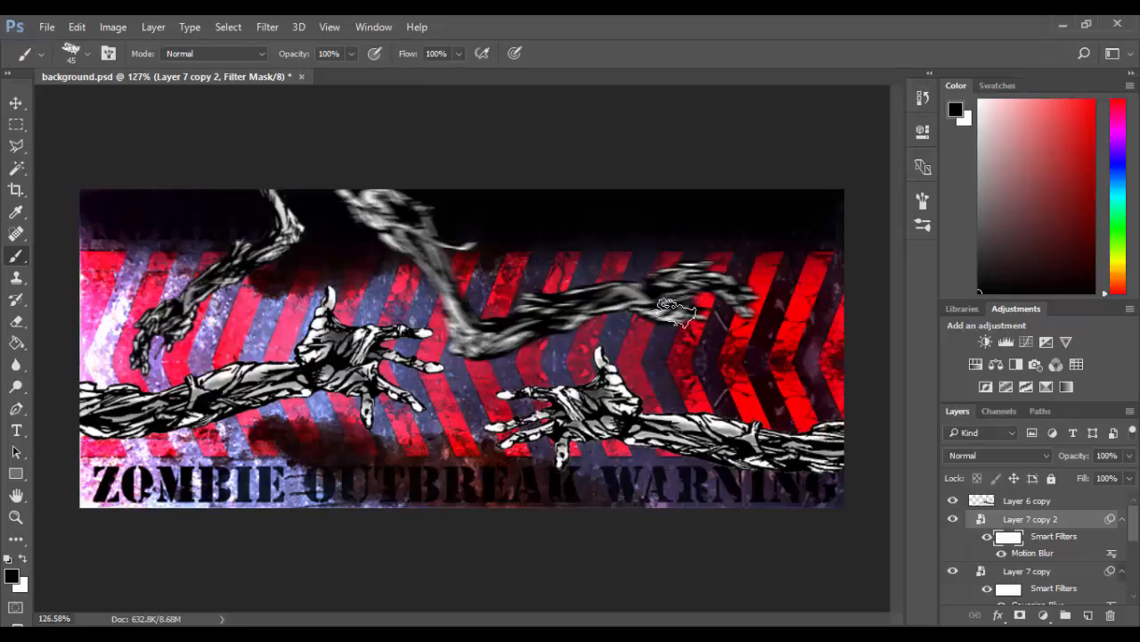
right_click(677, 311)
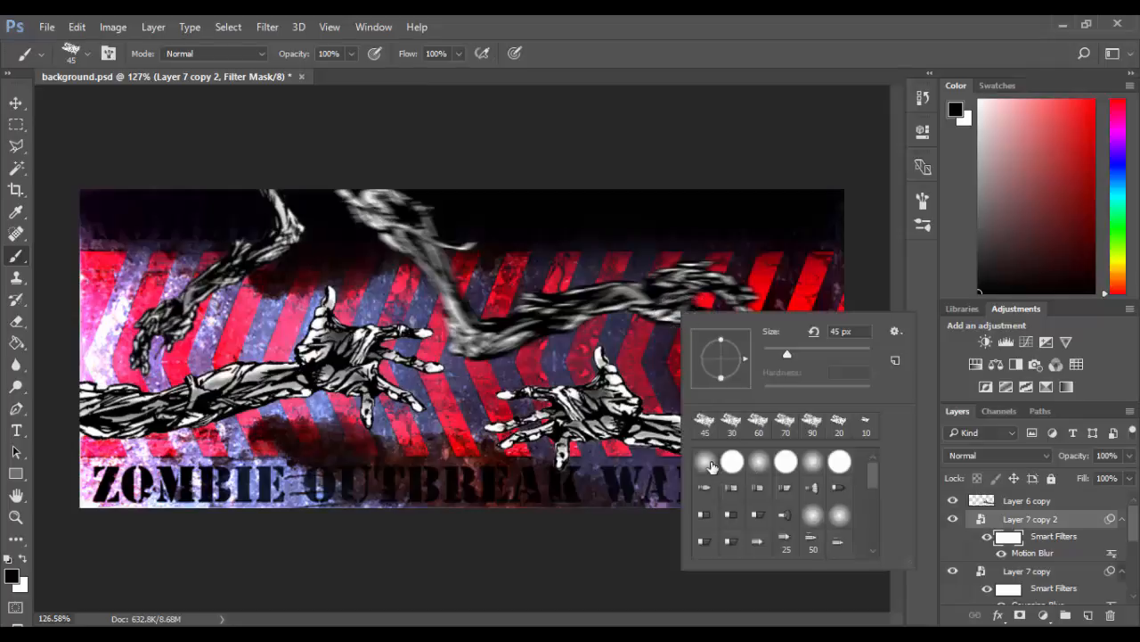
click(710, 465)
click(800, 152)
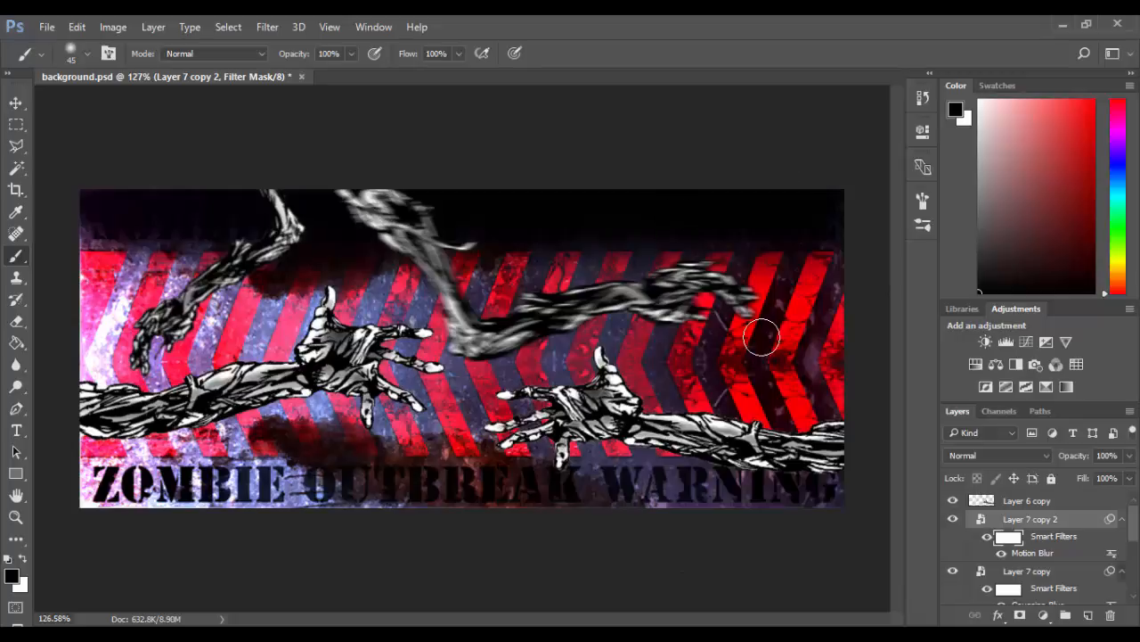
Paint black at 50% opacity on the Layer 7 copy 2 filter mask over the hand to reduce its motion blur
key(5)
mouse_move(695, 279)
mouse_down()
mouse_move(654, 283)
mouse_move(650, 316)
mouse_move(727, 298)
mouse_move(653, 287)
mouse_move(707, 281)
mouse_move(716, 343)
mouse_move(628, 339)
mouse_move(630, 327)
mouse_move(753, 315)
mouse_move(644, 279)
mouse_move(670, 309)
mouse_move(732, 289)
mouse_move(638, 295)
mouse_move(747, 322)
mouse_move(726, 285)
mouse_move(669, 294)
mouse_move(721, 281)
mouse_move(728, 362)
mouse_move(682, 342)
mouse_move(758, 314)
mouse_up()
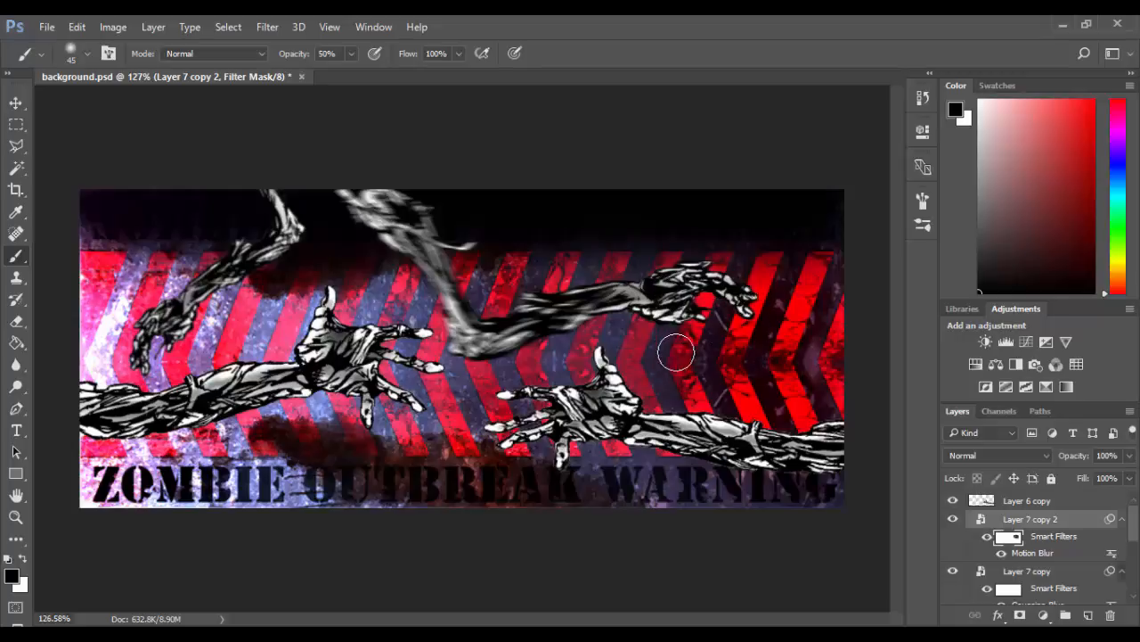
Enlarge the brush to 175 px and paint black on the filter mask over the wrist and forearm to soften the blur transition
key(bracketright)
key(bracketright)
key(bracketright)
key(bracketright)
key(bracketright)
key(bracketright)
key(bracketright)
key(bracketright)
key(bracketright)
mouse_move(650, 293)
mouse_down()
mouse_move(615, 327)
mouse_move(626, 296)
mouse_move(608, 299)
mouse_up()
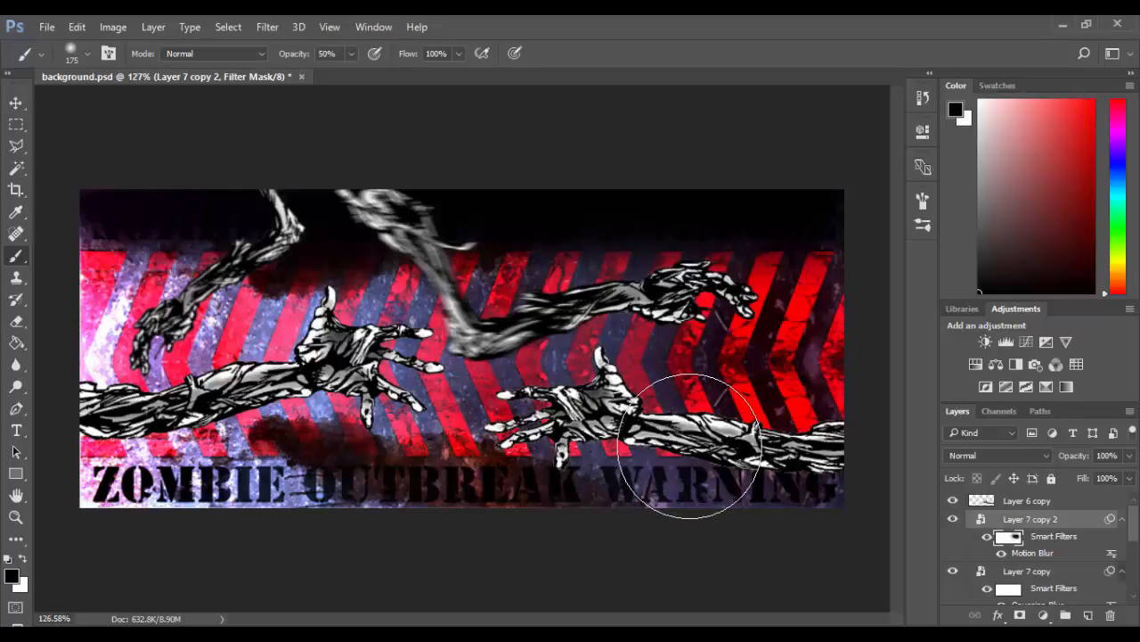
click(542, 333)
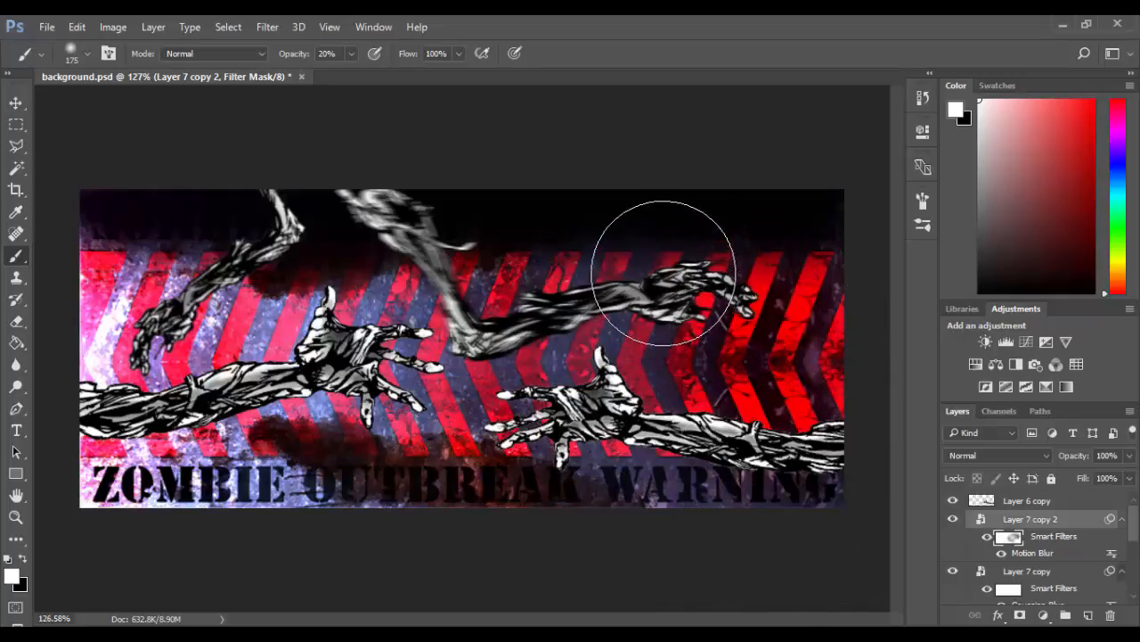
Switch the painting color back to black and brush the filter mask at 20% opacity around the fingertips to sharpen them
key(x)
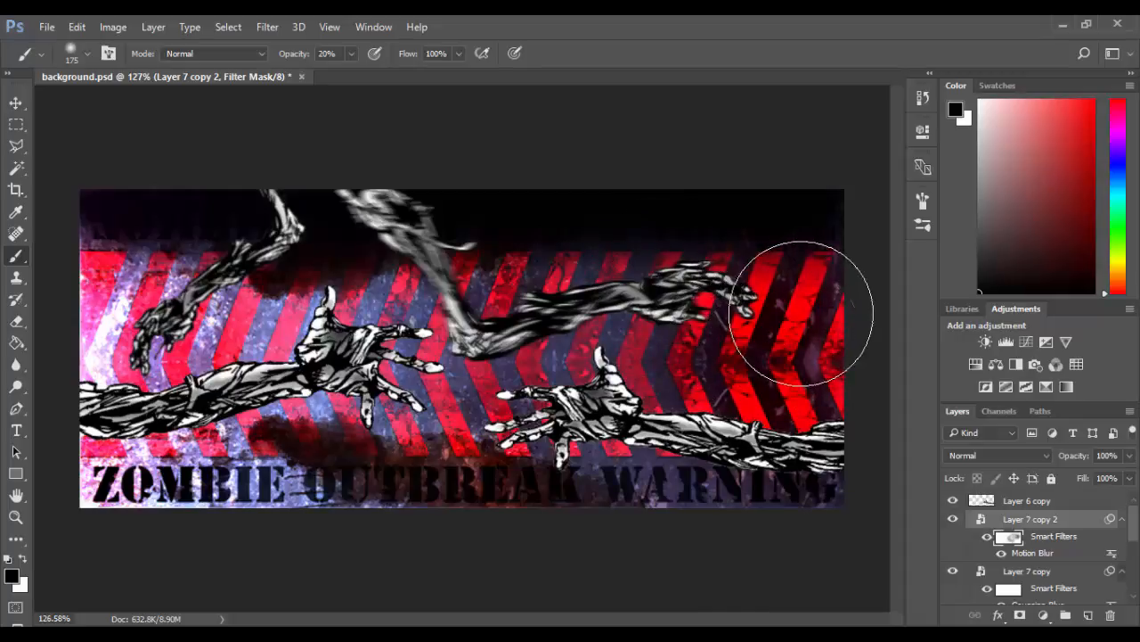
drag(778, 314, 764, 331)
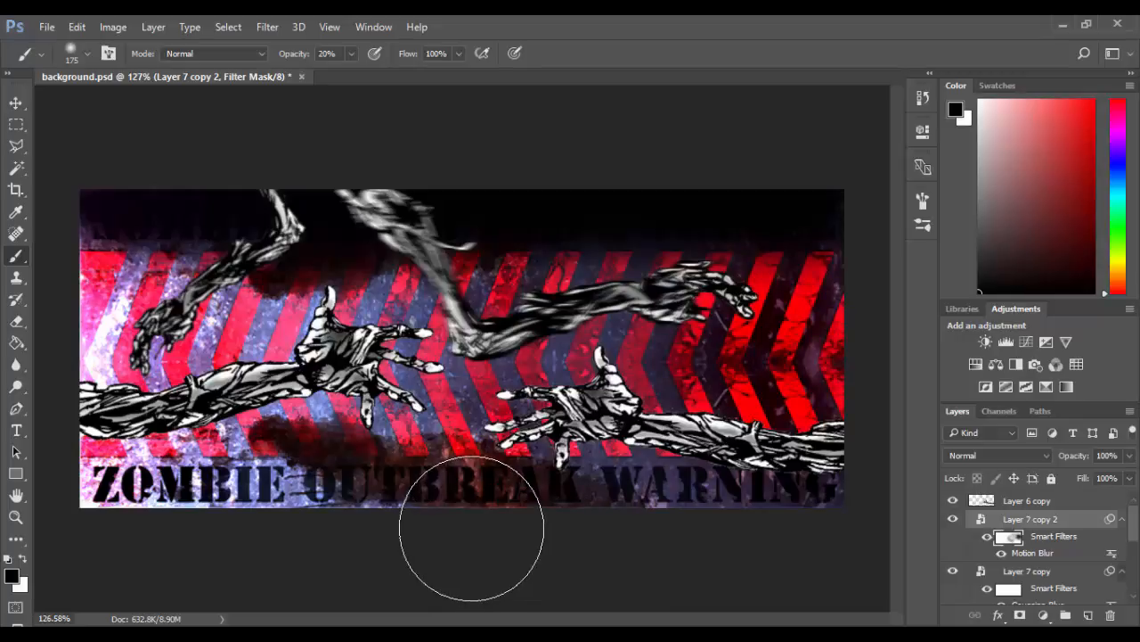
key(z)
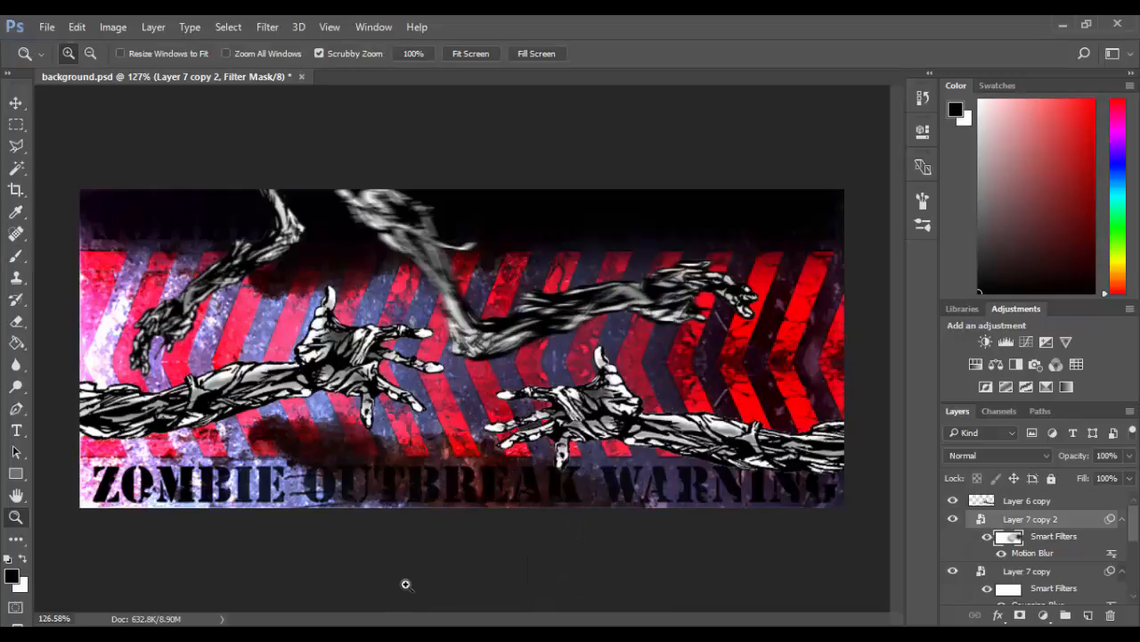